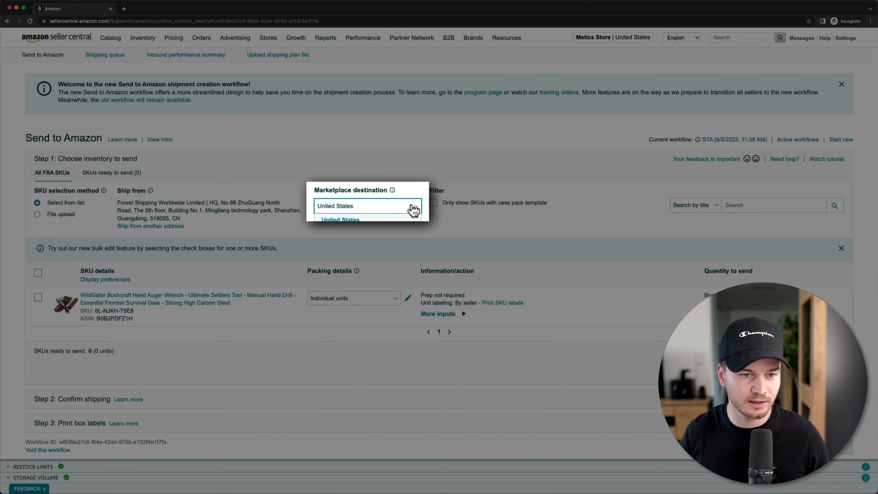
Step: Choose United States as the marketplace destination and start a new case pack template for the WildGator hand auger wrench
click(340, 221)
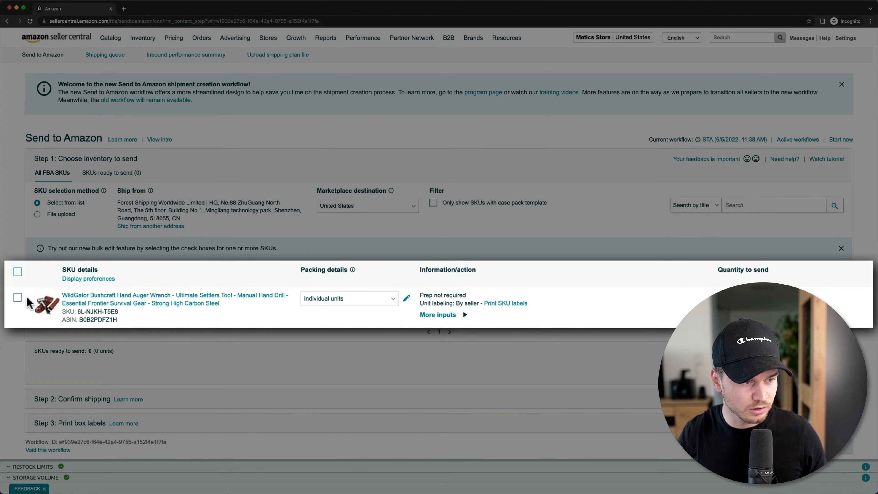
click(18, 298)
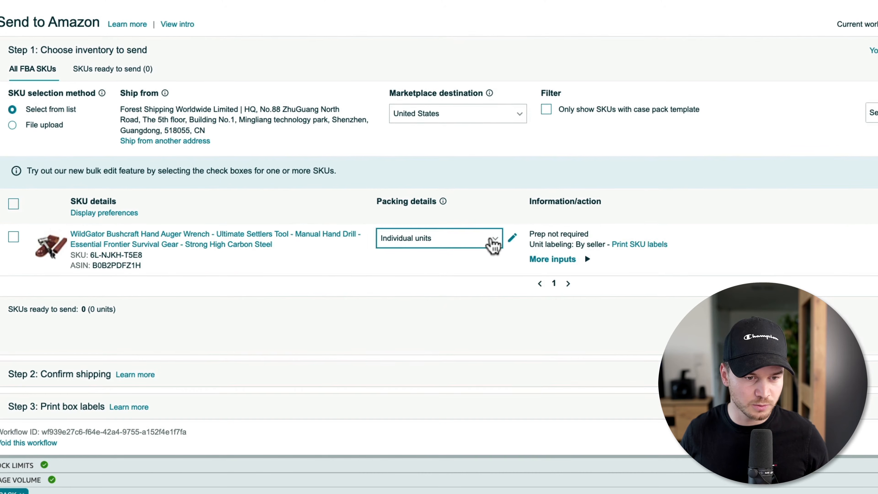
click(494, 242)
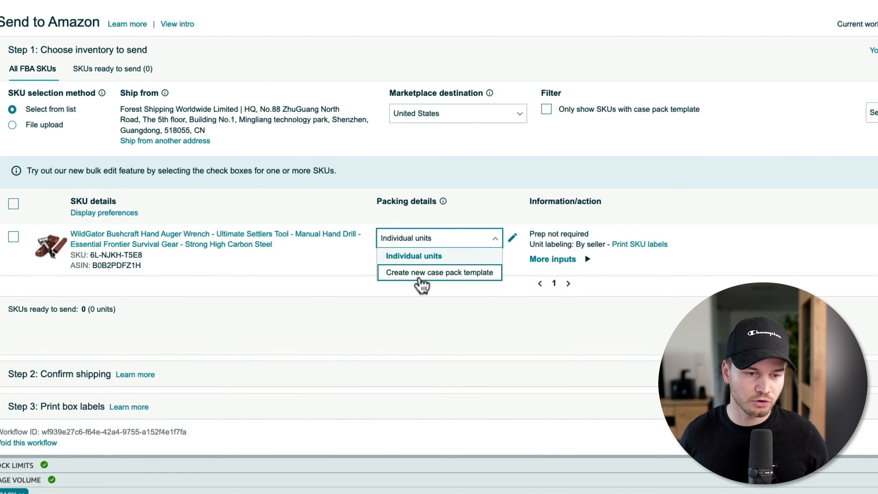
click(461, 281)
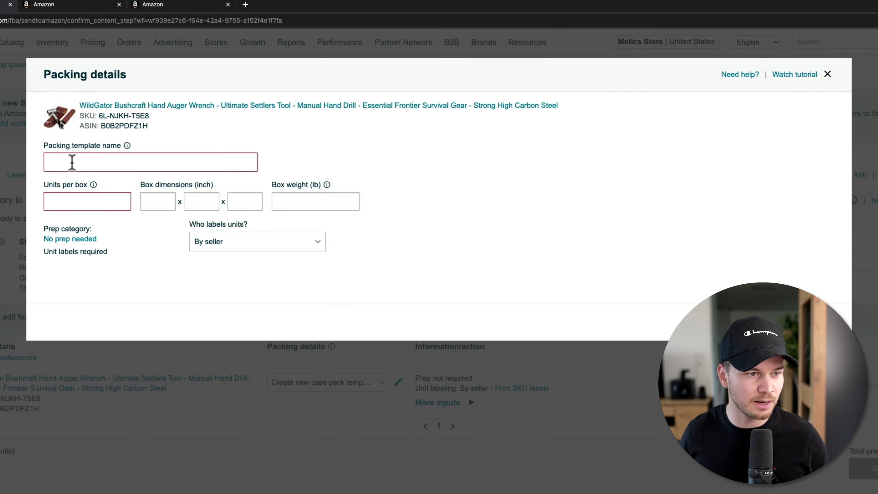
Step: Name the packing template "Survival Auger Wrench" and set 32 units per box
click(71, 162)
text(Survival Auger Wrench)
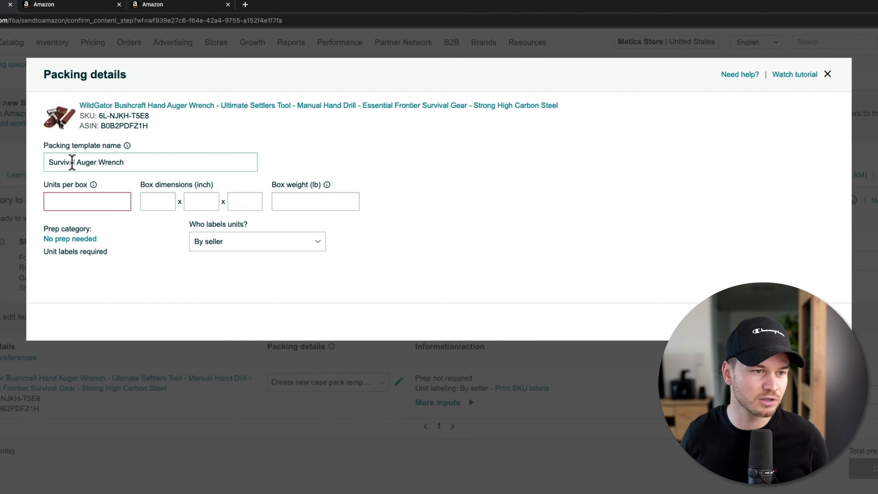
click(100, 201)
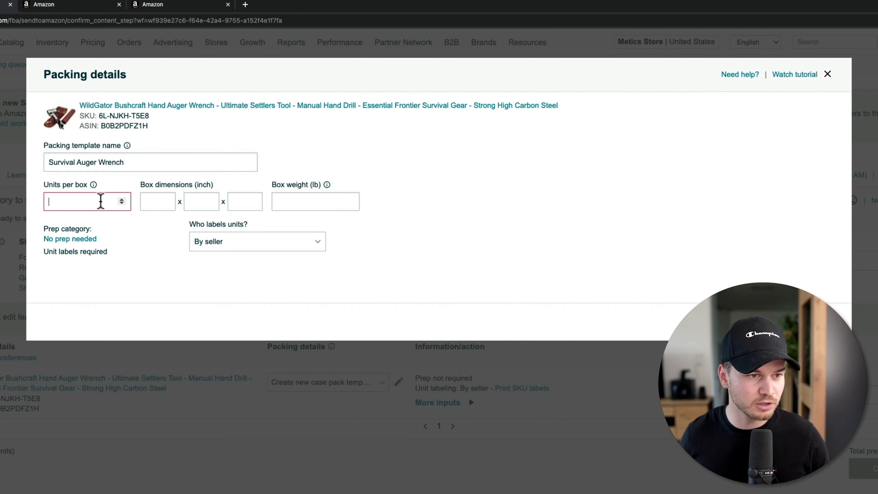
text(32)
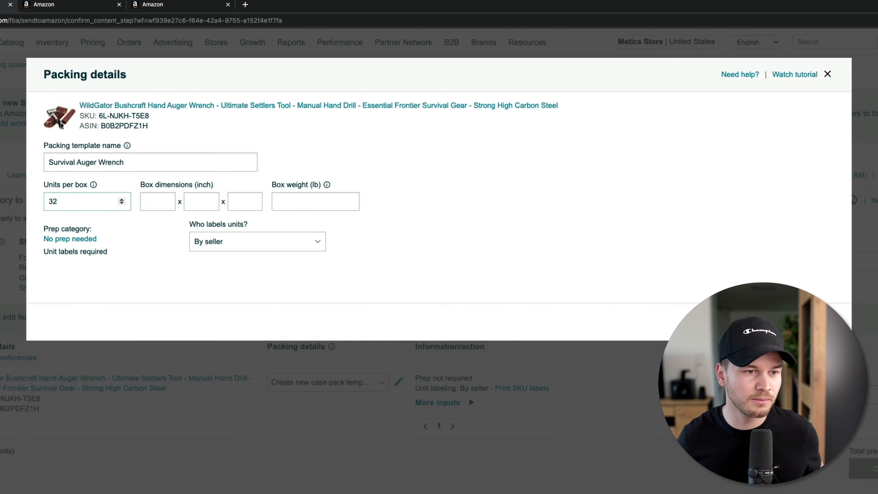
Step: Enter box dimensions of 26.6 x 24 x 16.1 inches and a box weight of 28.7 lb
click(156, 228)
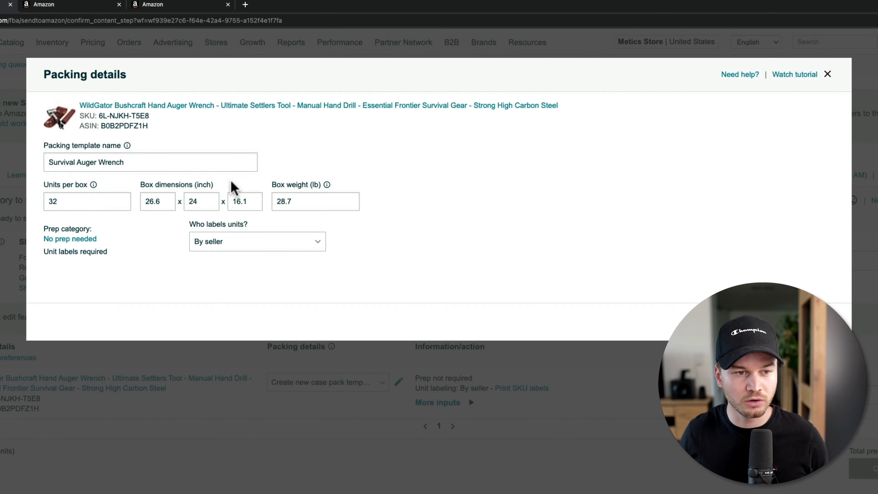
drag(194, 186, 237, 186)
drag(310, 187, 333, 186)
click(410, 240)
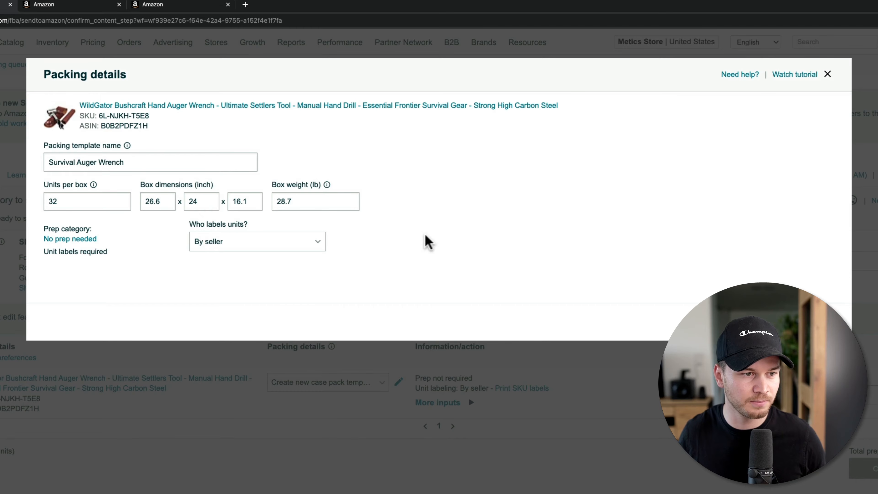
Step: Set unit labeling to By seller and save the packing template with the first box dimension set to 25 inches
click(317, 246)
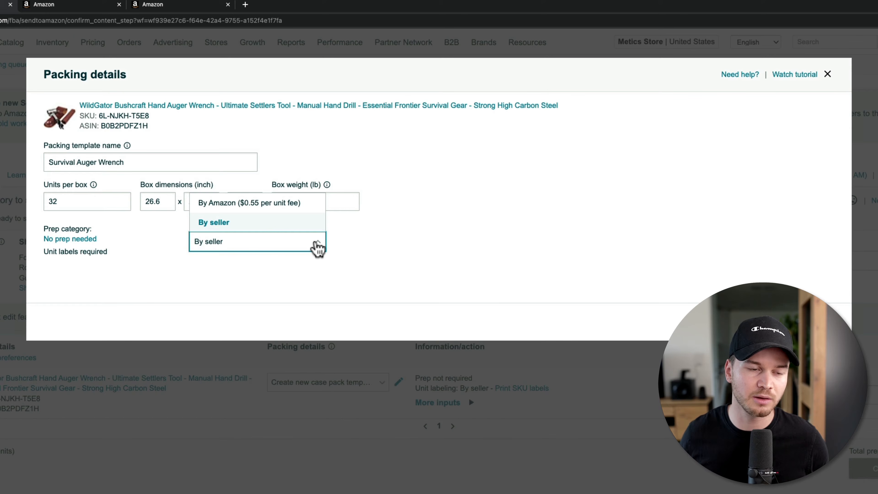
click(230, 223)
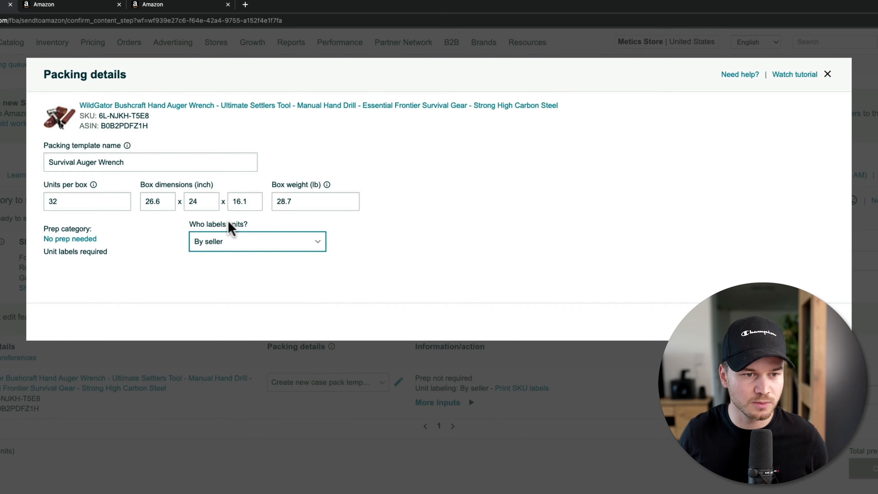
click(457, 260)
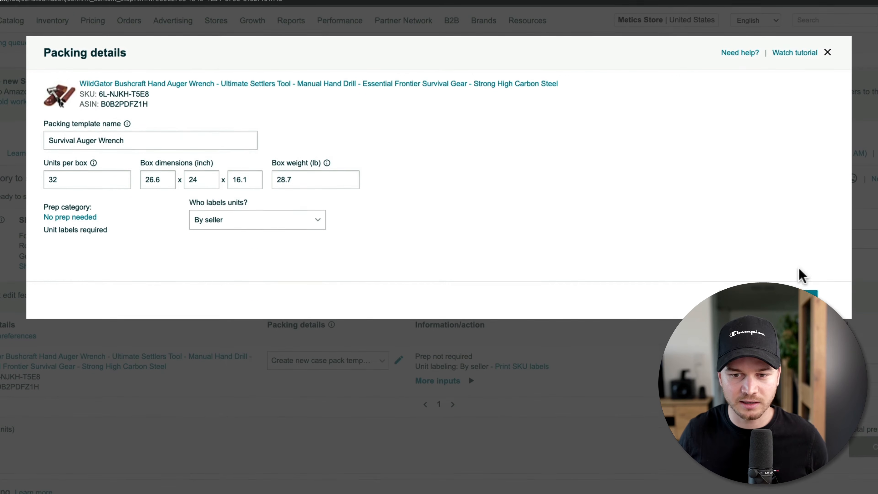
click(802, 252)
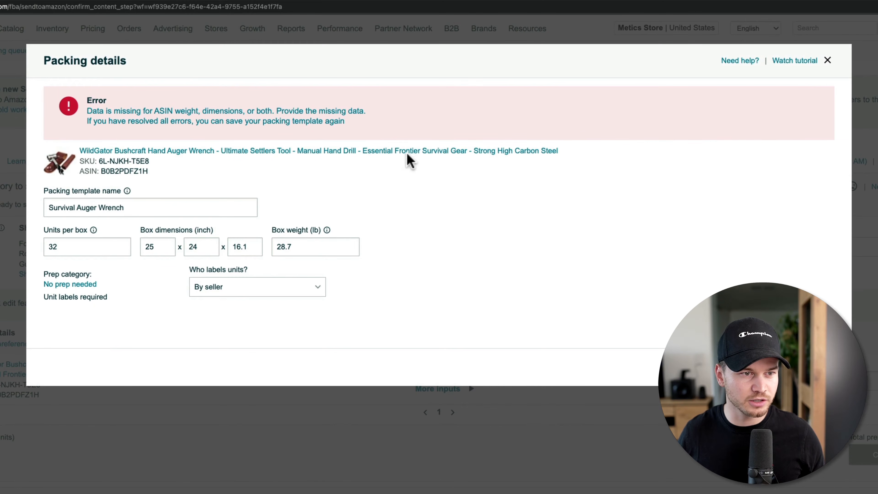
Step: Provide the missing product package data, 12 x 6 x 4 in and 1 lb, and save it
click(272, 112)
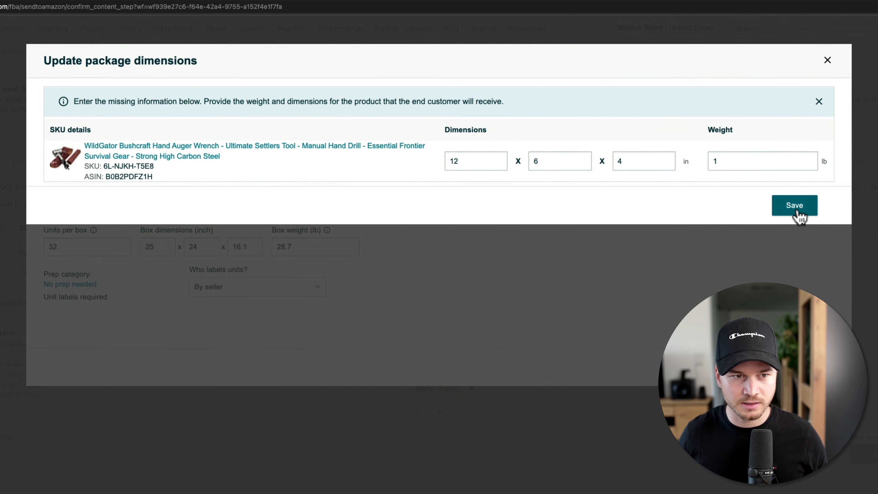
click(798, 210)
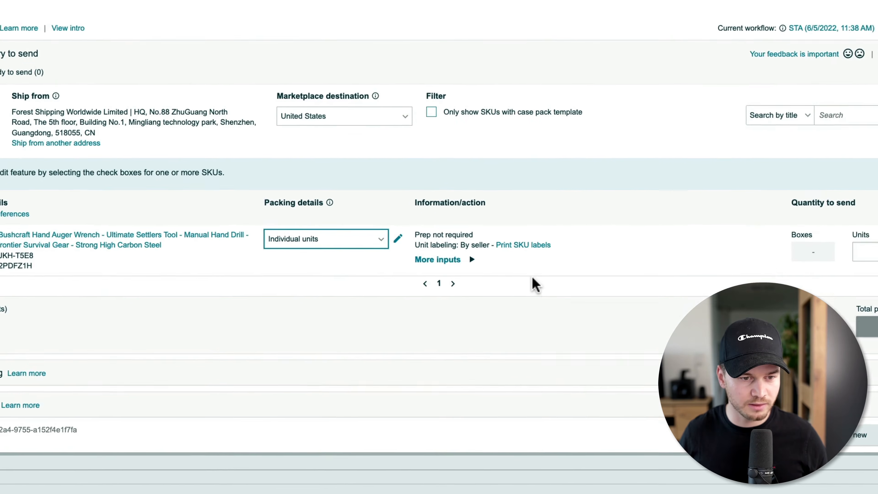
Step: Apply the Survival Auger Wrench packing template to the SKU and mark 10 boxes as ready to send
click(356, 241)
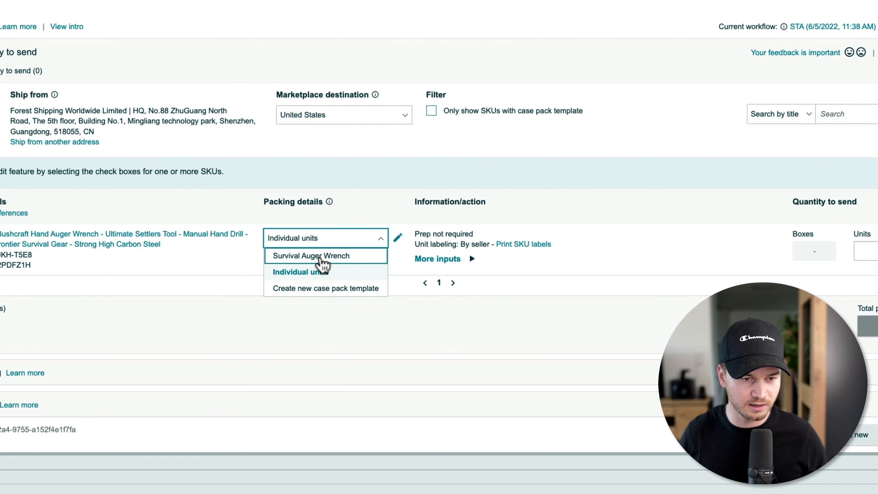
click(323, 257)
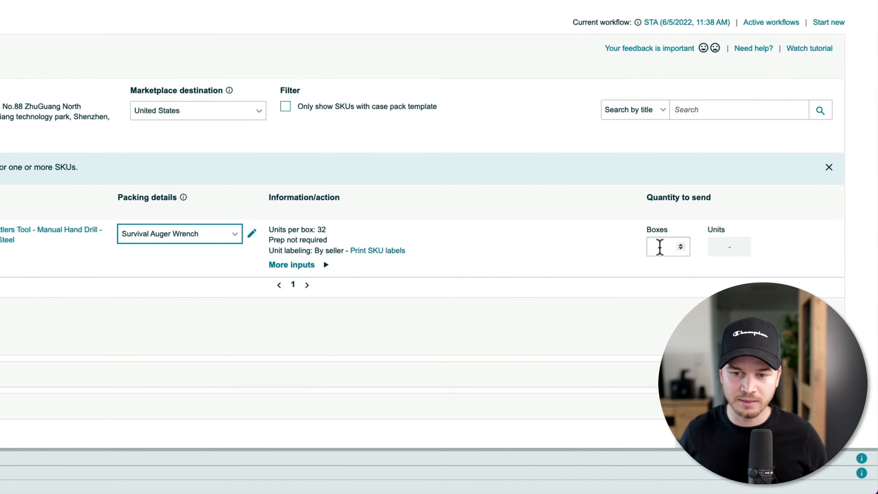
click(660, 247)
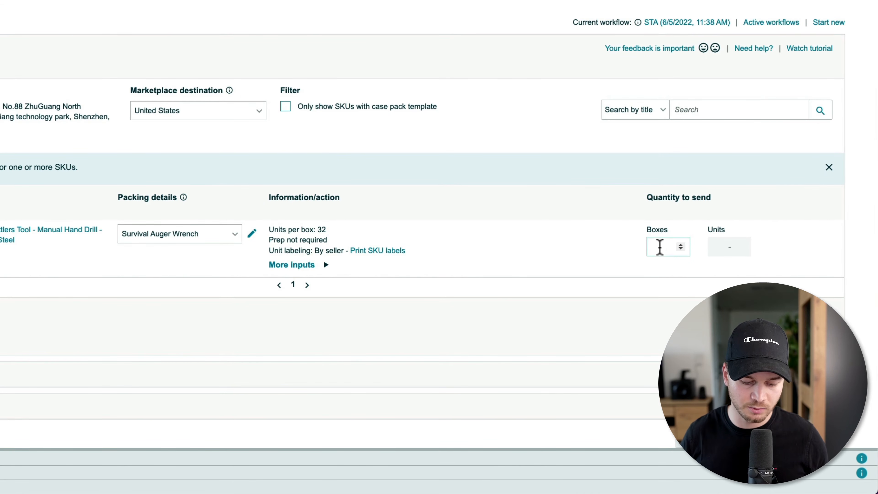
text(10)
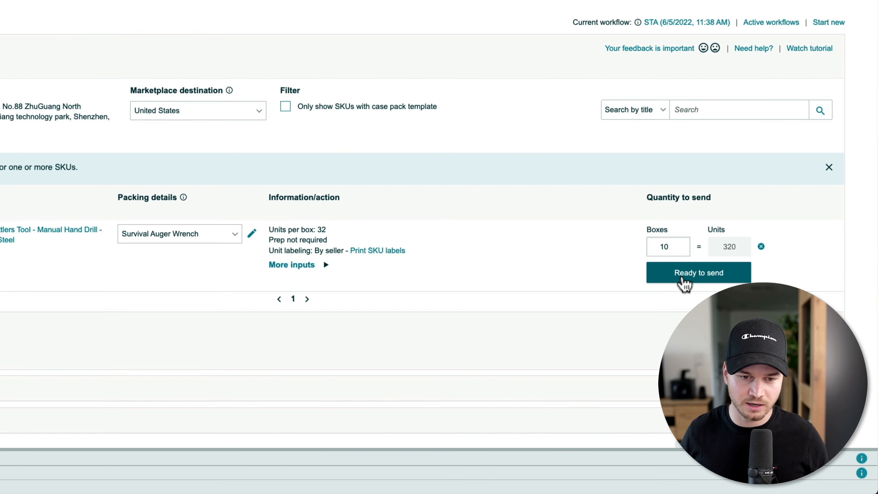
click(683, 282)
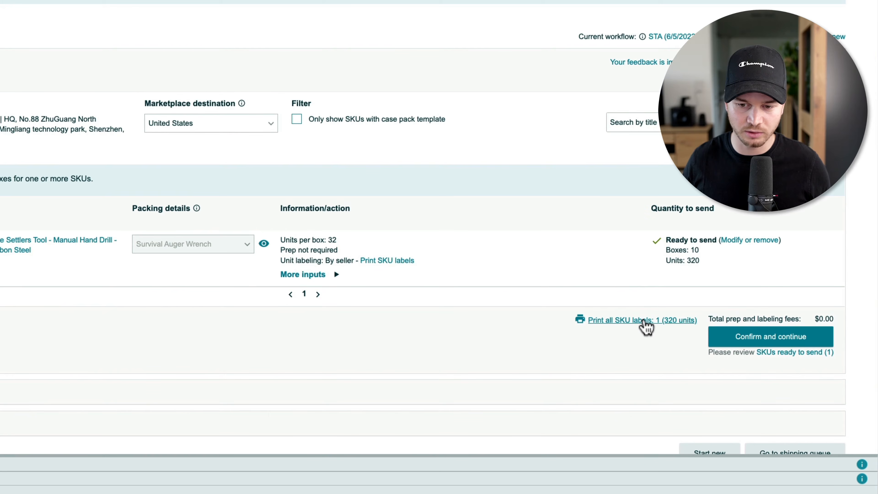
Step: Print all SKU labels as 30-up 1" x 2-5/8" labels on US Letter, and check the downloaded Labels (1).pdf
click(644, 322)
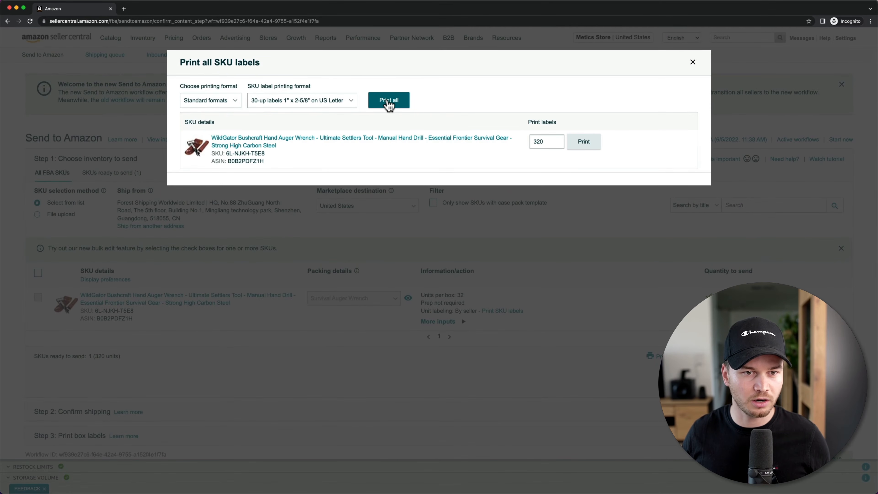
click(389, 101)
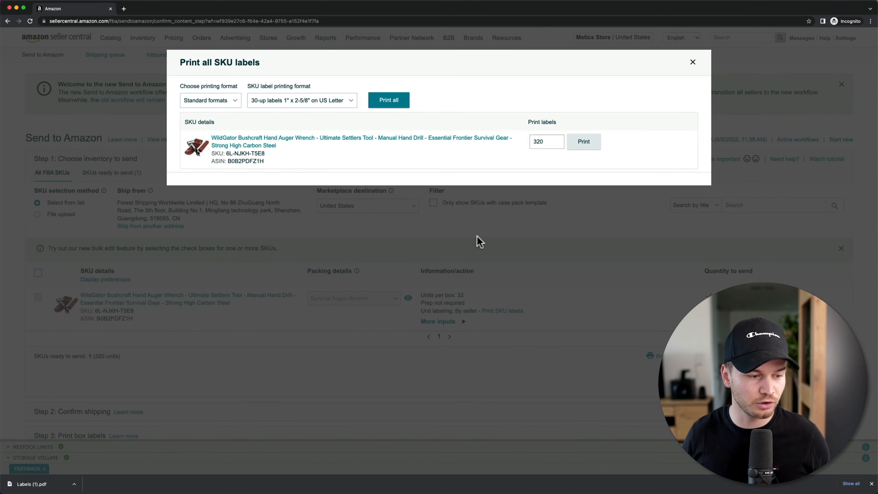
click(45, 484)
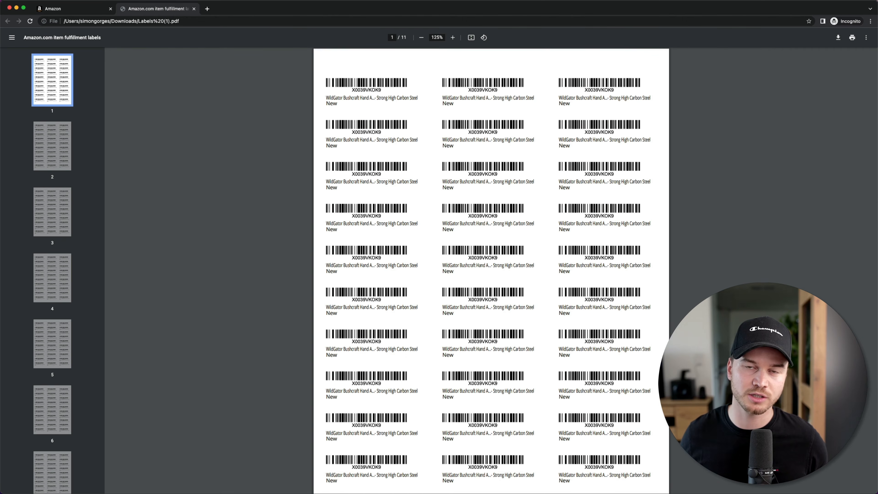
key(super+w)
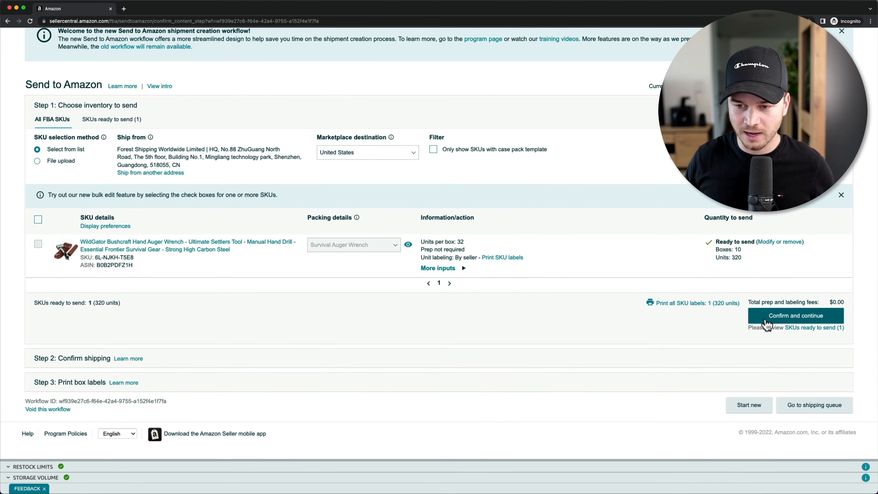
Step: Confirm the inventory to send and choose 06/30/2022 as the ship date
click(761, 316)
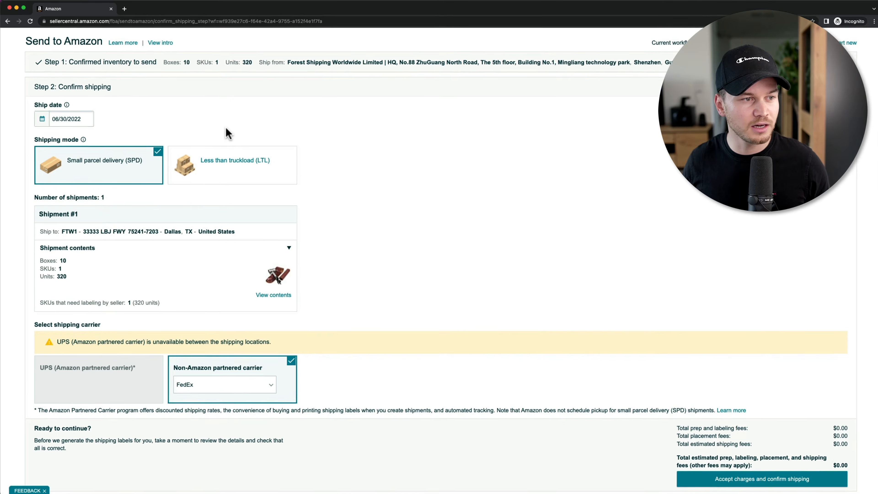
click(54, 153)
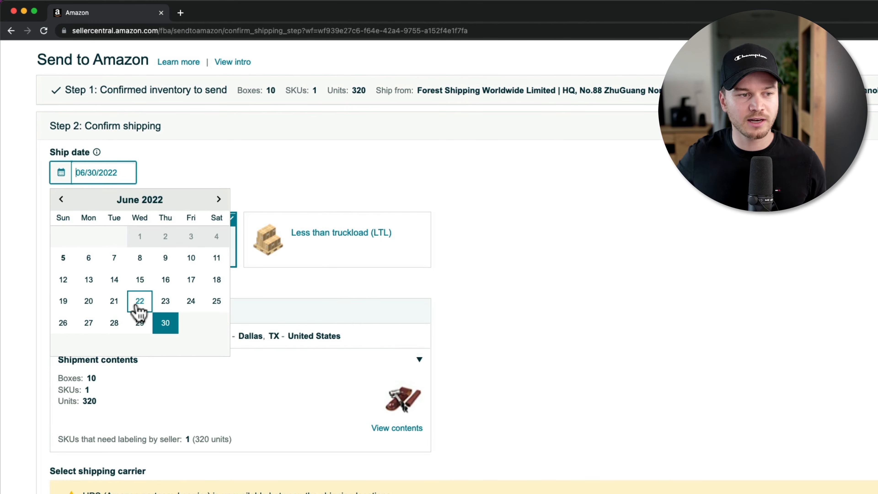
click(159, 321)
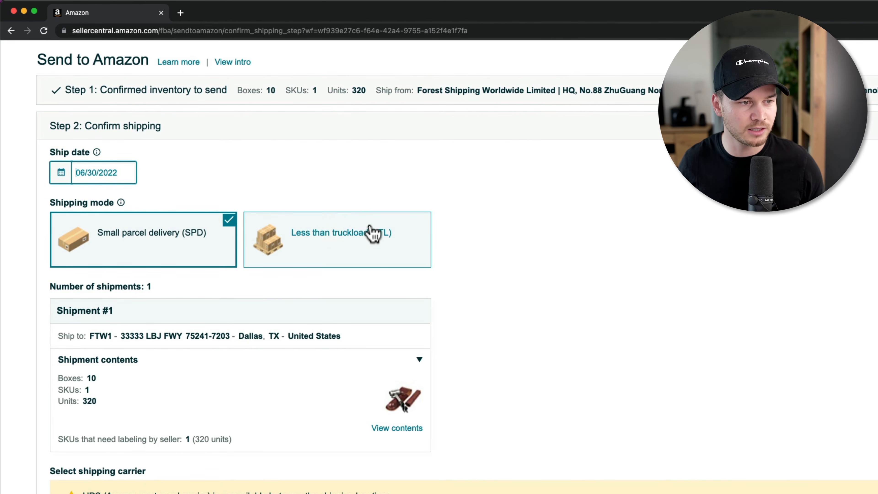
Step: Select Other as the non-Amazon partnered carrier, then accept the charges and confirm the small parcel shipment
scroll(609, 310, down, 1)
scroll(611, 311, down, 1)
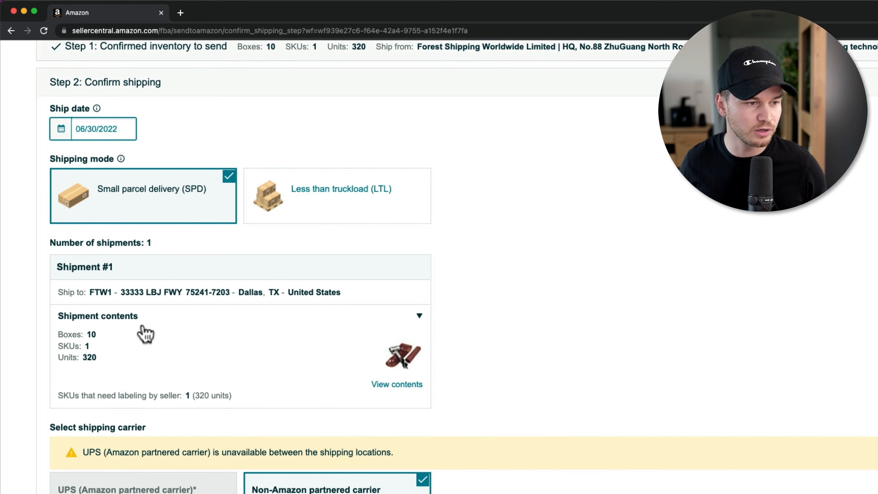
scroll(513, 381, down, 5)
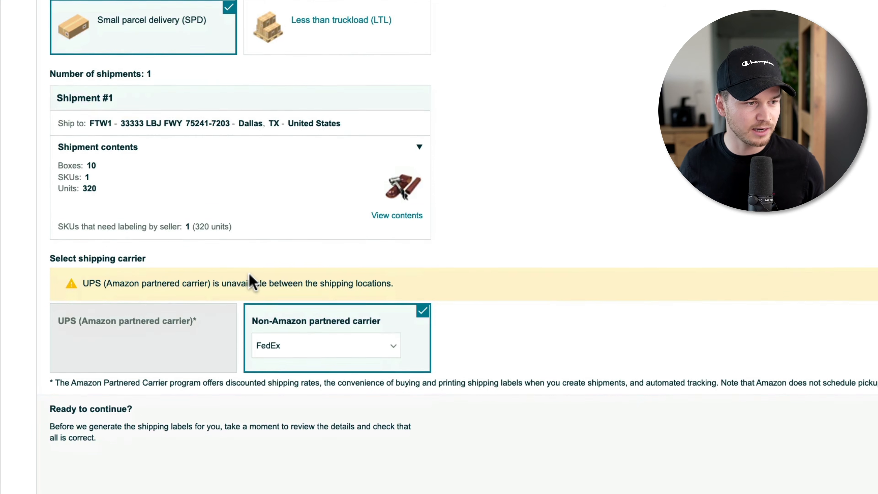
scroll(514, 330, down, 1)
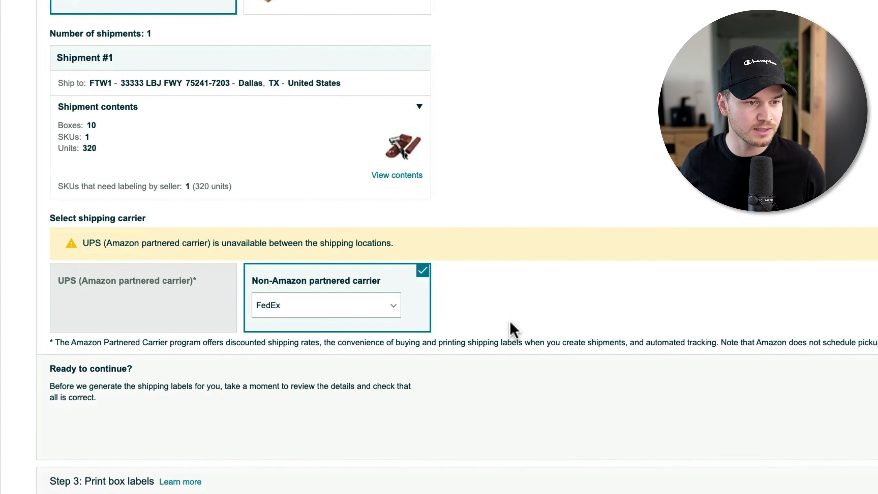
click(393, 310)
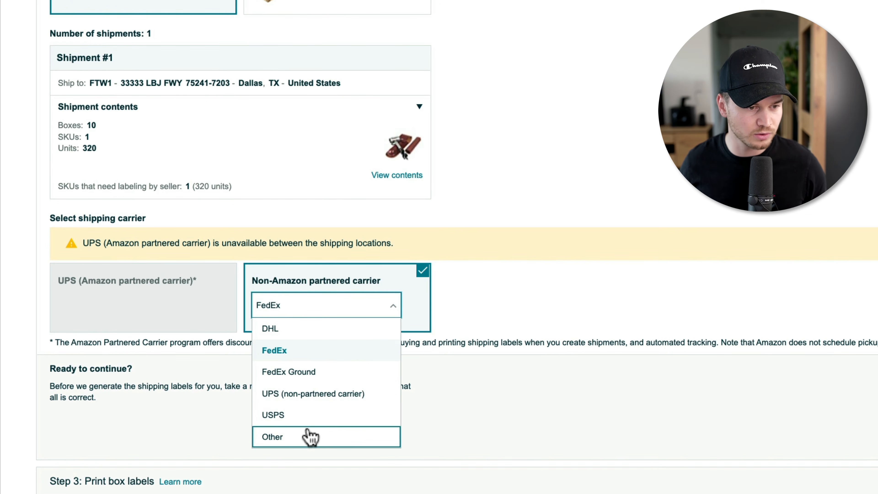
click(316, 435)
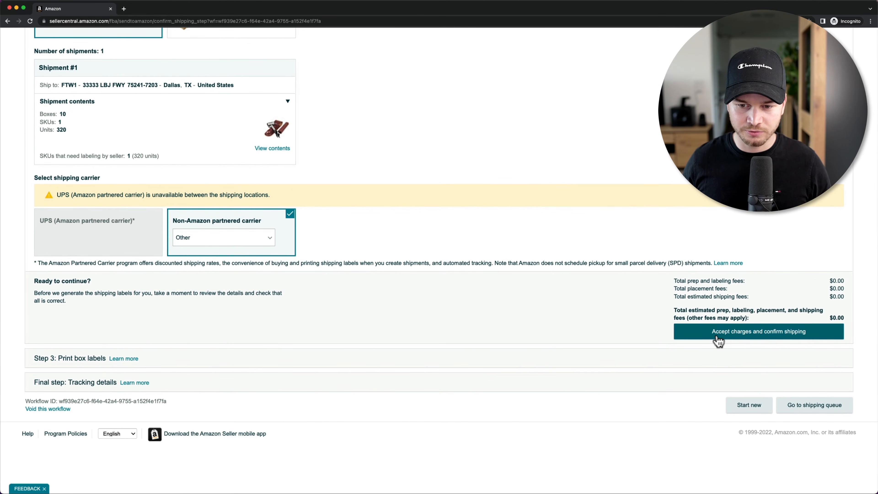
click(718, 339)
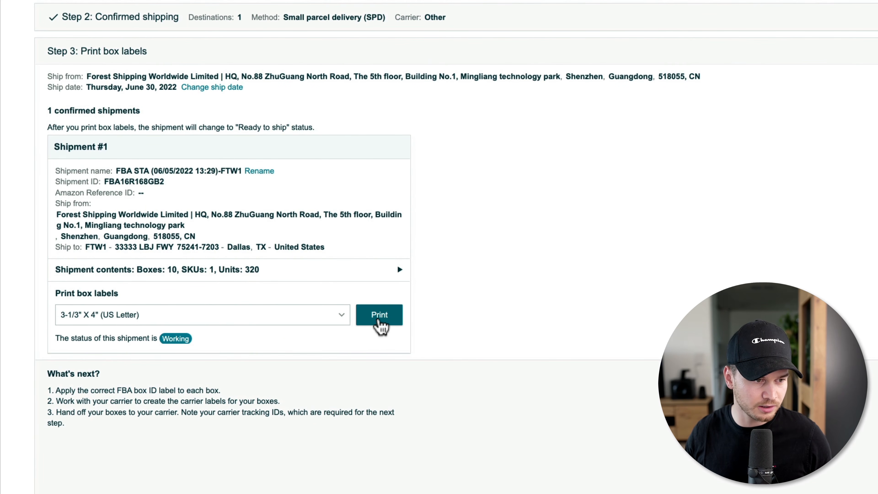
Step: Print the shipment's box labels in the 3-1/3" x 4" (US Letter) format
click(379, 316)
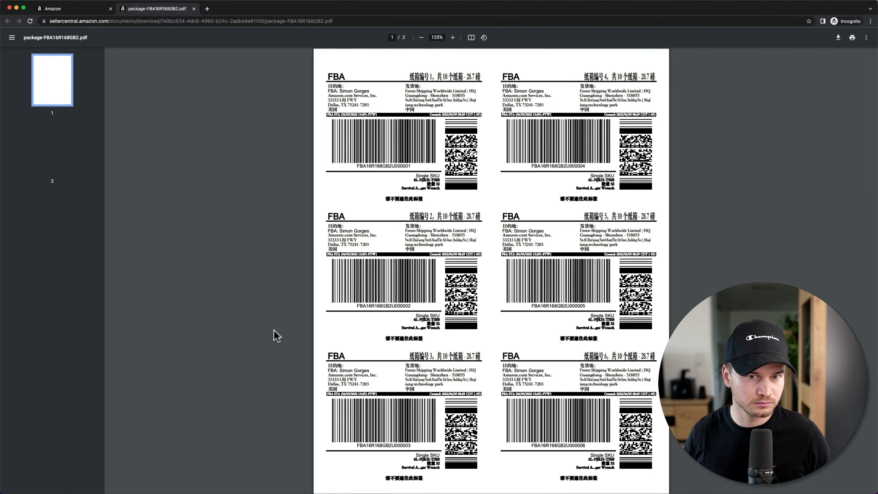